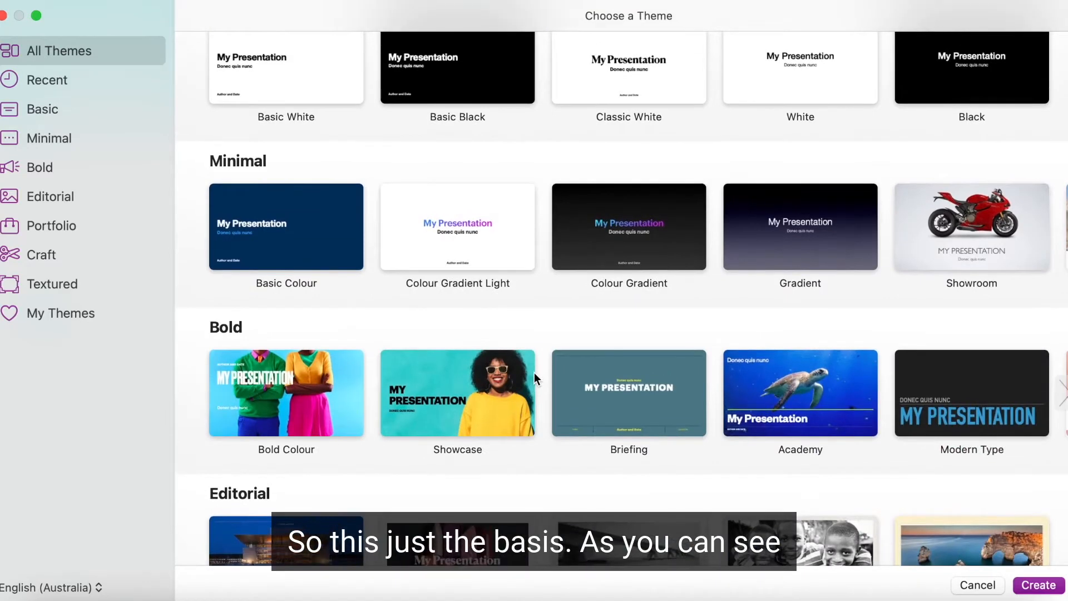
Browse the available themes and create a new presentation from the Classic White theme
{"action": "scroll", "coordinate": [534, 376], "scroll_direction": "down", "scroll_amount": 10}
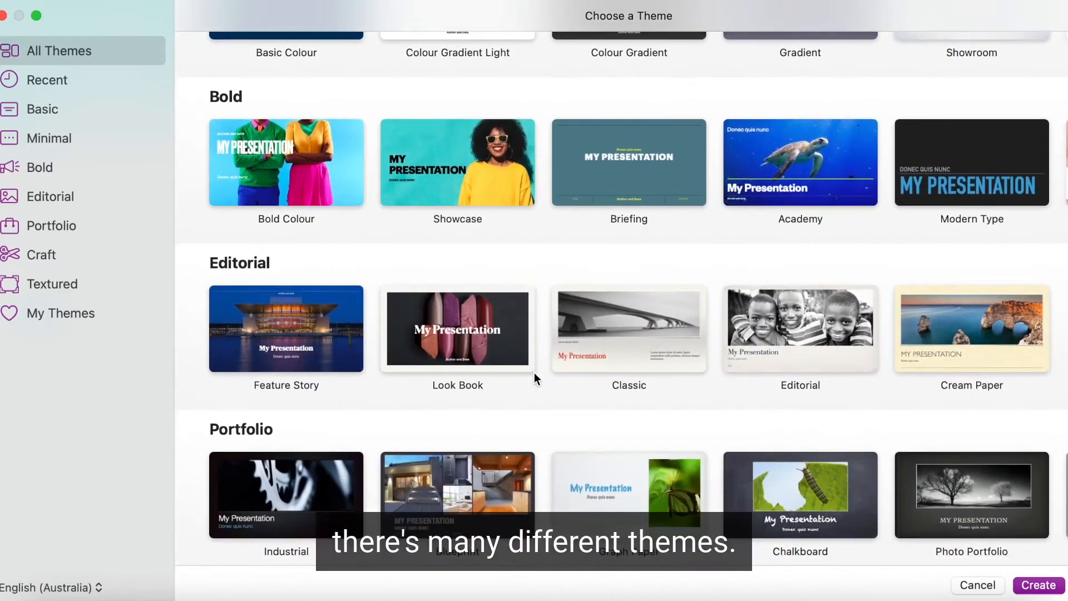
{"action": "scroll", "coordinate": [534, 373], "scroll_direction": "down", "scroll_amount": 5}
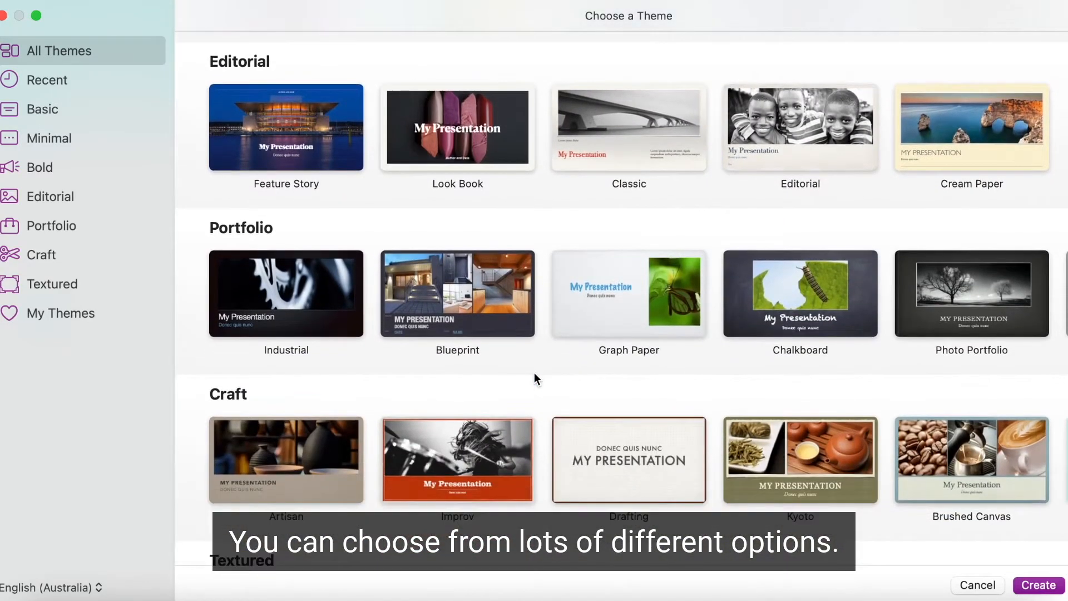
{"action": "scroll", "coordinate": [533, 373], "scroll_direction": "up", "scroll_amount": 10}
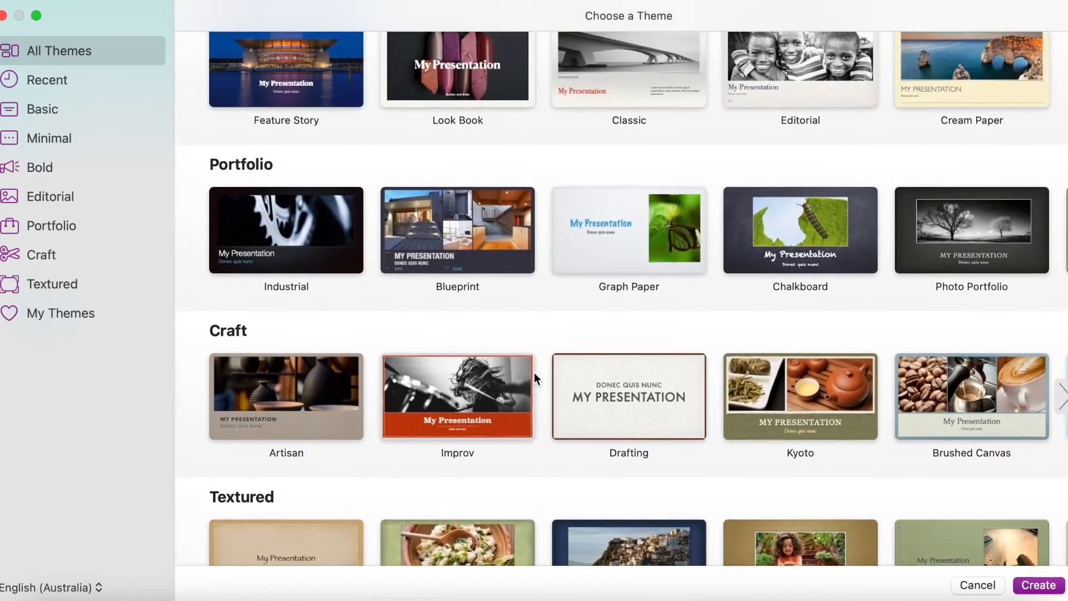
{"action": "scroll", "coordinate": [534, 373], "scroll_direction": "up", "scroll_amount": 8}
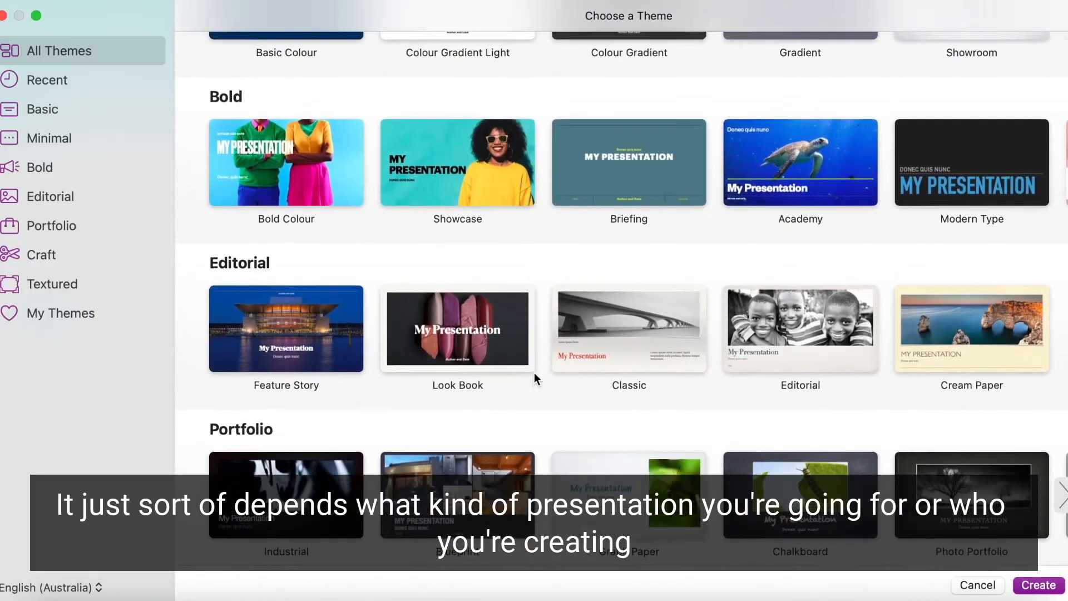
{"action": "scroll", "coordinate": [534, 375], "scroll_direction": "up", "scroll_amount": 8}
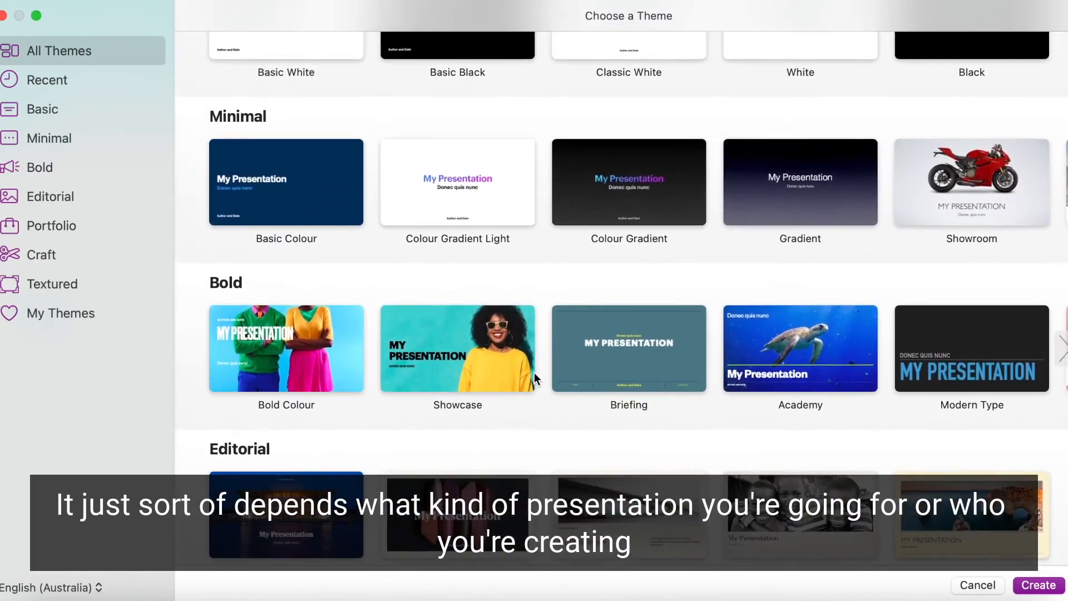
{"action": "scroll", "coordinate": [534, 372], "scroll_direction": "up", "scroll_amount": 4}
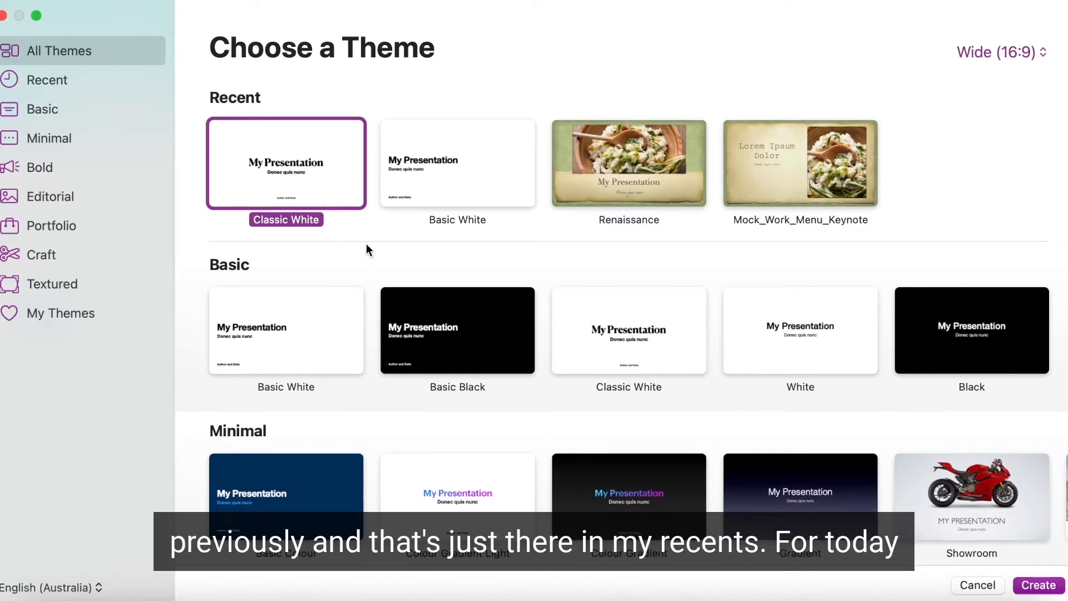
{"action": "double_click", "coordinate": [312, 149]}
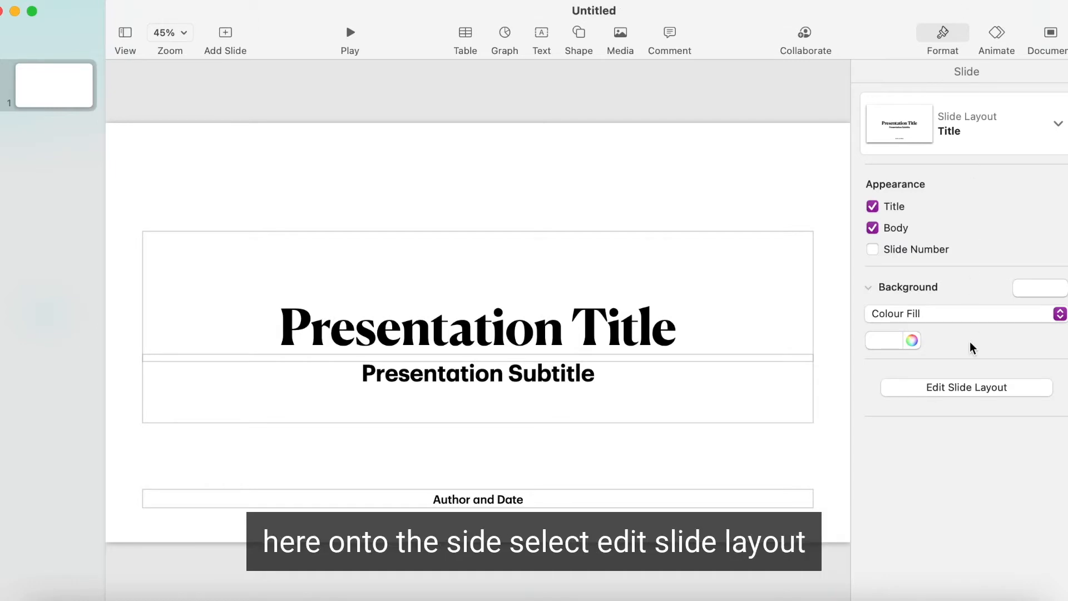
Open the title slide's layout for editing and look through the theme's available slide layouts
{"action": "left_click", "coordinate": [968, 387]}
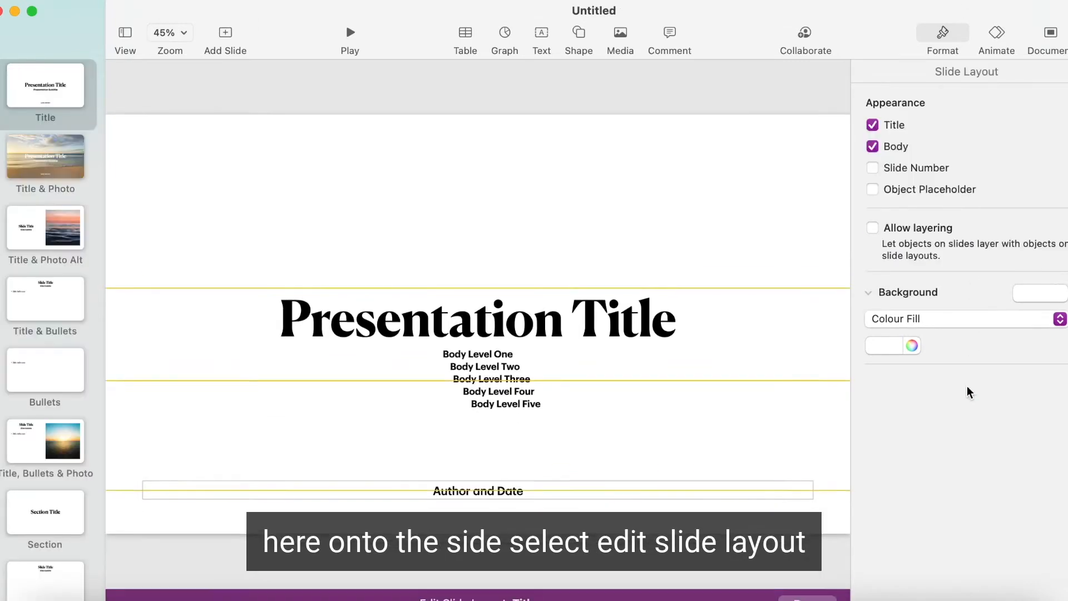
{"action": "scroll", "coordinate": [74, 248], "scroll_direction": "down", "scroll_amount": 5}
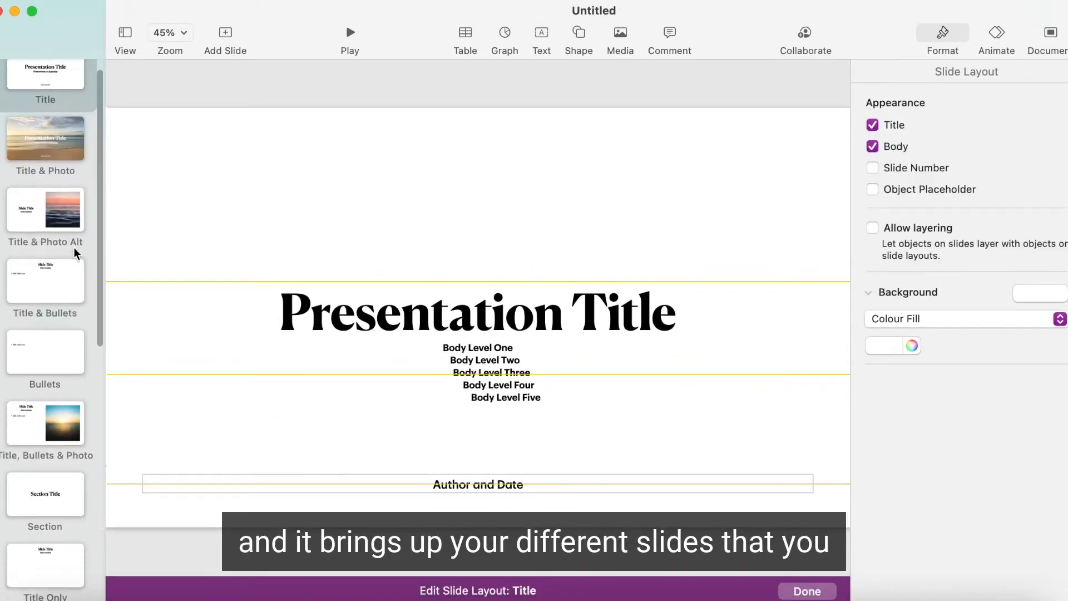
{"action": "scroll", "coordinate": [74, 251], "scroll_direction": "down", "scroll_amount": 4}
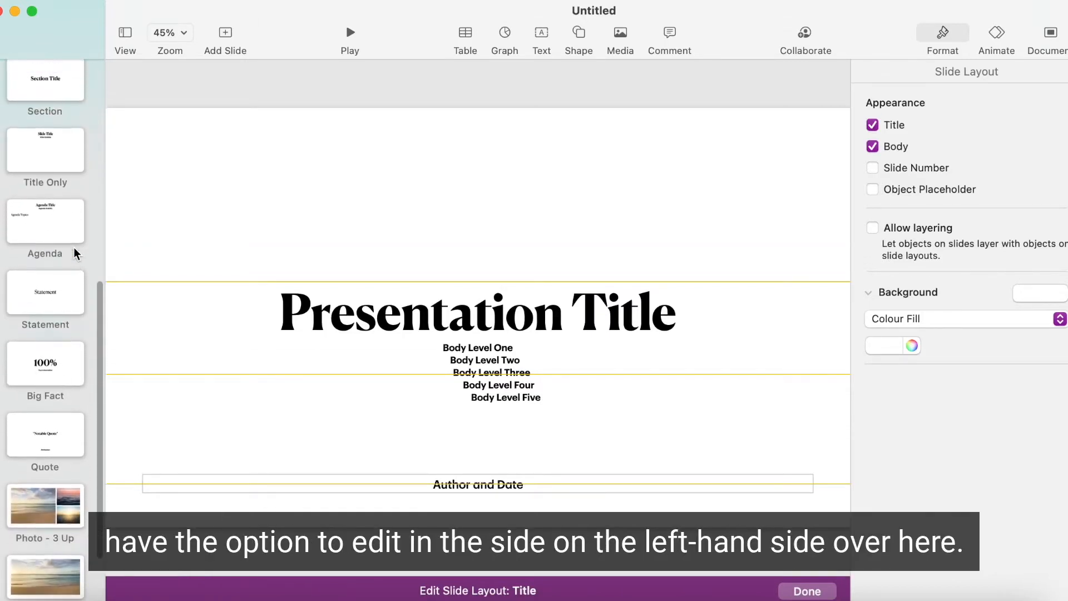
{"action": "scroll", "coordinate": [74, 250], "scroll_direction": "up", "scroll_amount": 4}
{"action": "scroll", "coordinate": [74, 251], "scroll_direction": "up", "scroll_amount": 5}
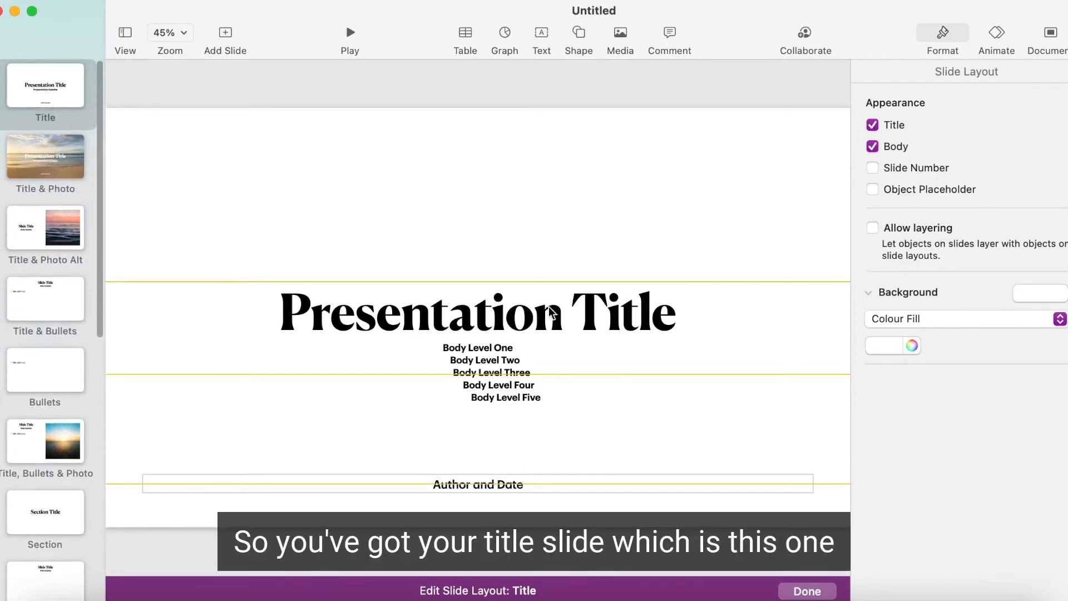
{"action": "scroll", "coordinate": [12, 483], "scroll_direction": "down", "scroll_amount": 4}
{"action": "scroll", "coordinate": [11, 483], "scroll_direction": "down", "scroll_amount": 4}
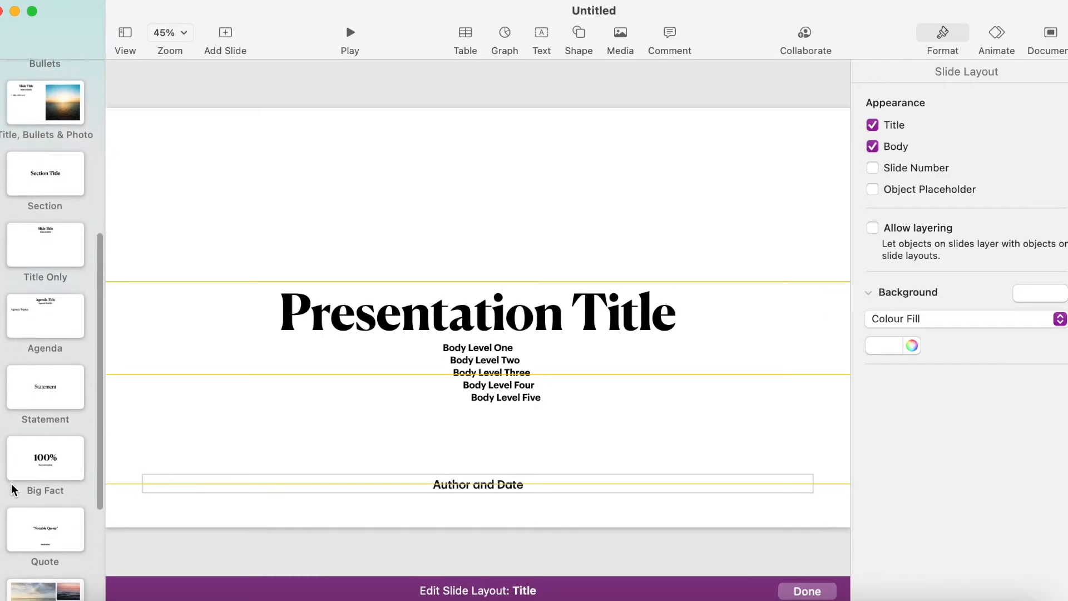
{"action": "scroll", "coordinate": [14, 490], "scroll_direction": "down", "scroll_amount": 2}
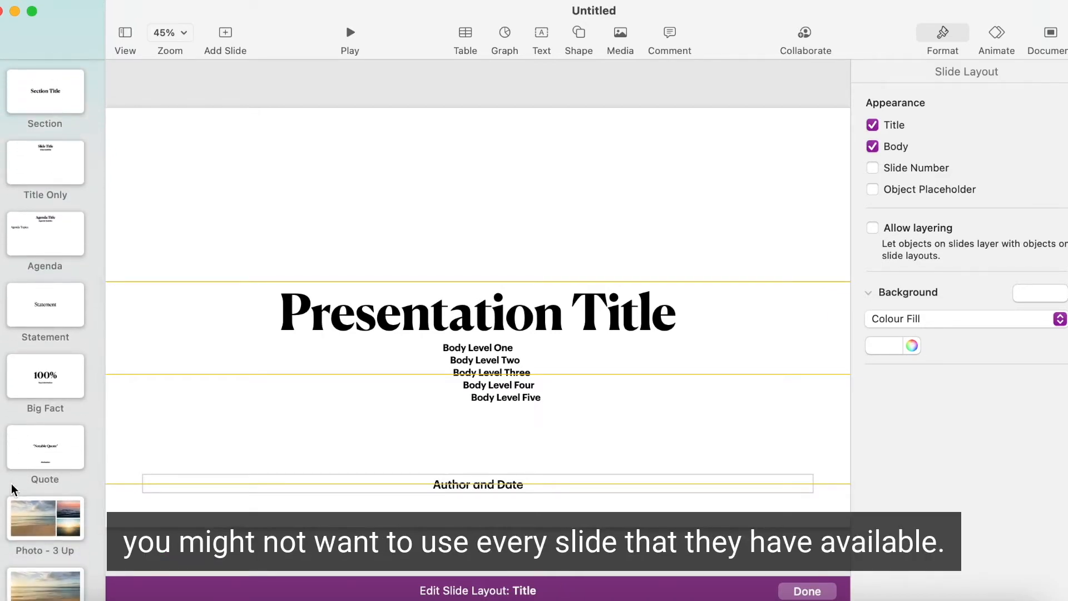
{"action": "scroll", "coordinate": [11, 489], "scroll_direction": "up", "scroll_amount": 4}
{"action": "scroll", "coordinate": [11, 489], "scroll_direction": "up", "scroll_amount": 2}
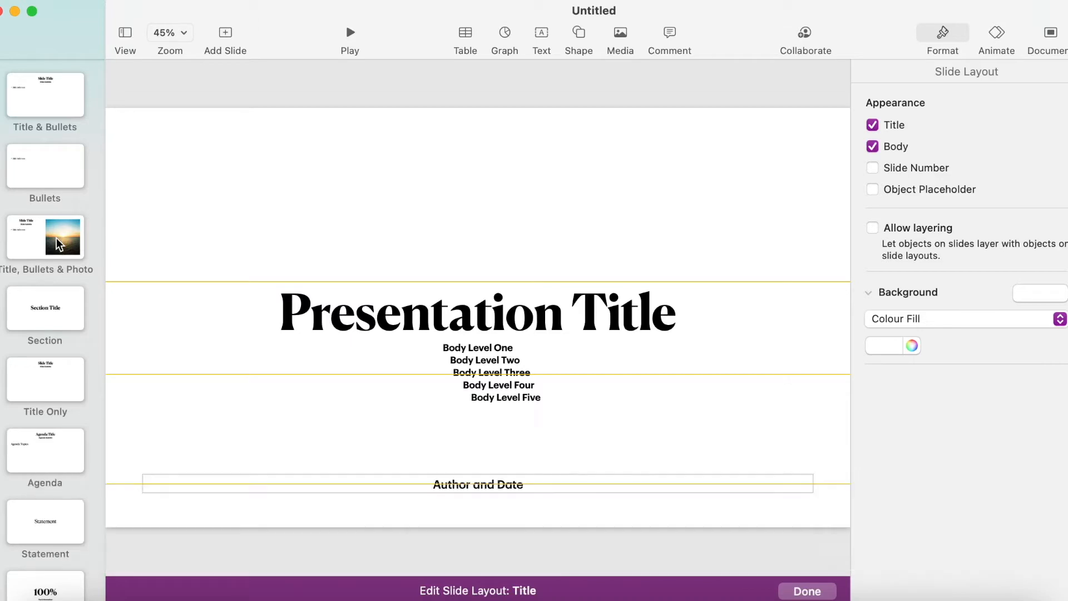
{"action": "scroll", "coordinate": [69, 229], "scroll_direction": "up", "scroll_amount": 5}
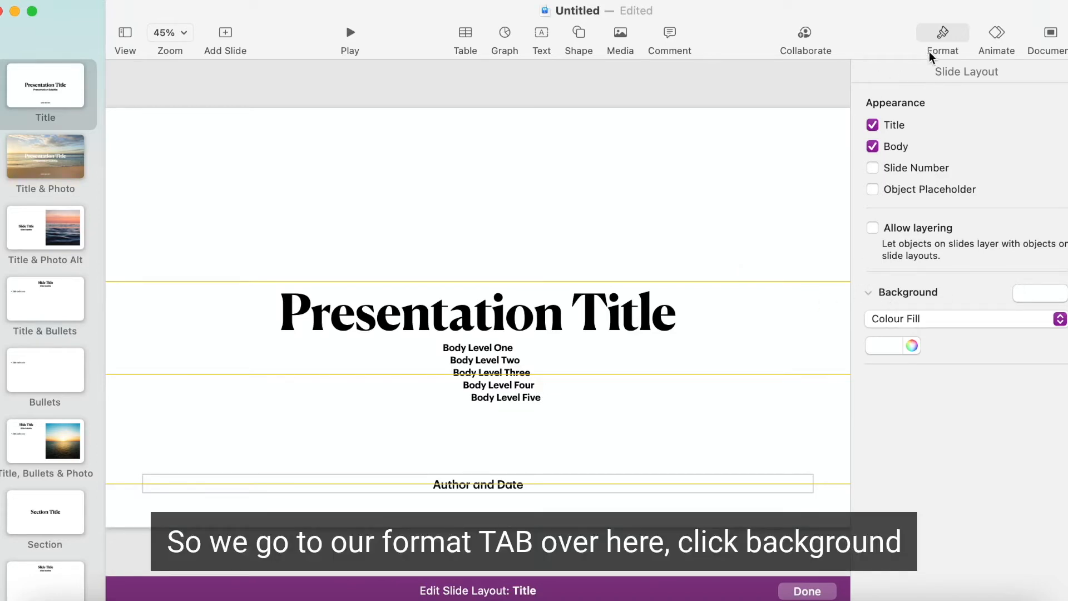
Try a light turquoise colour fill from the colour wheel as the Title layout's background
{"action": "left_click", "coordinate": [940, 319]}
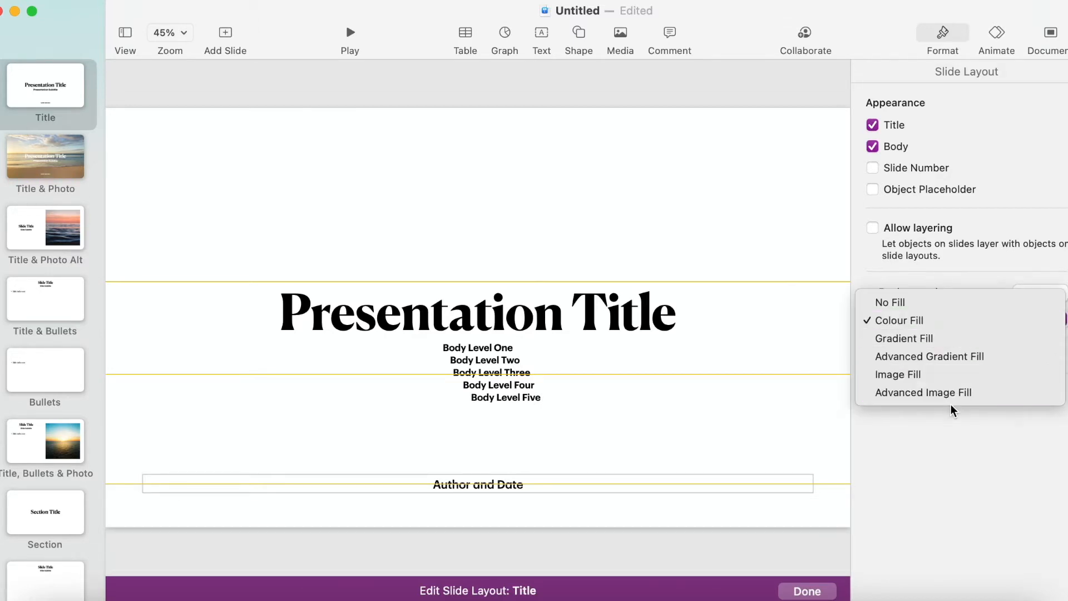
{"action": "left_click", "coordinate": [954, 432]}
{"action": "left_click", "coordinate": [913, 346]}
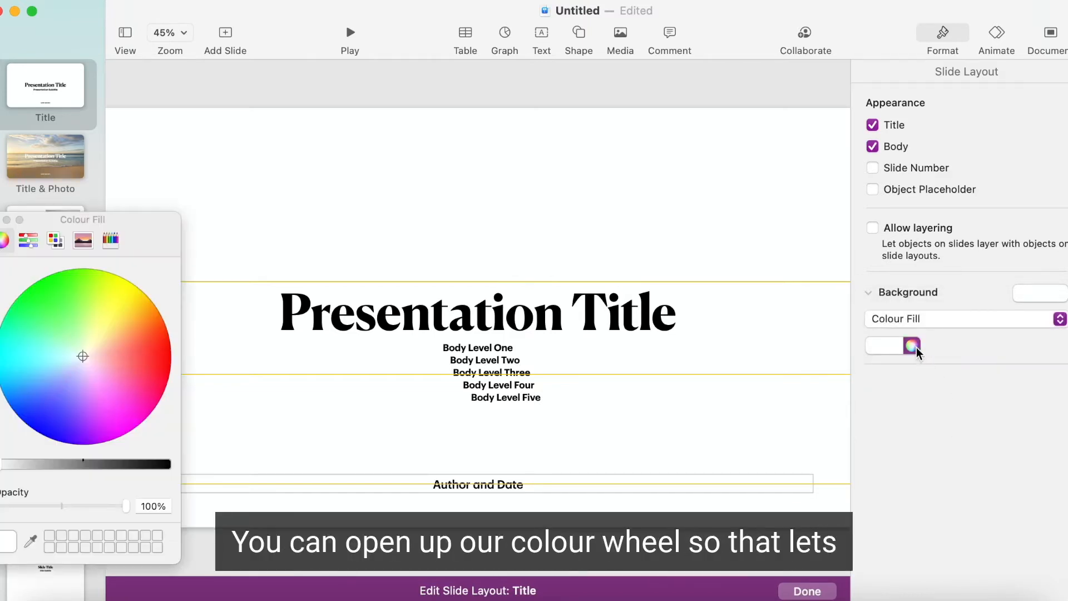
{"action": "left_click_drag", "start_coordinate": [85, 357], "coordinate": [50, 347]}
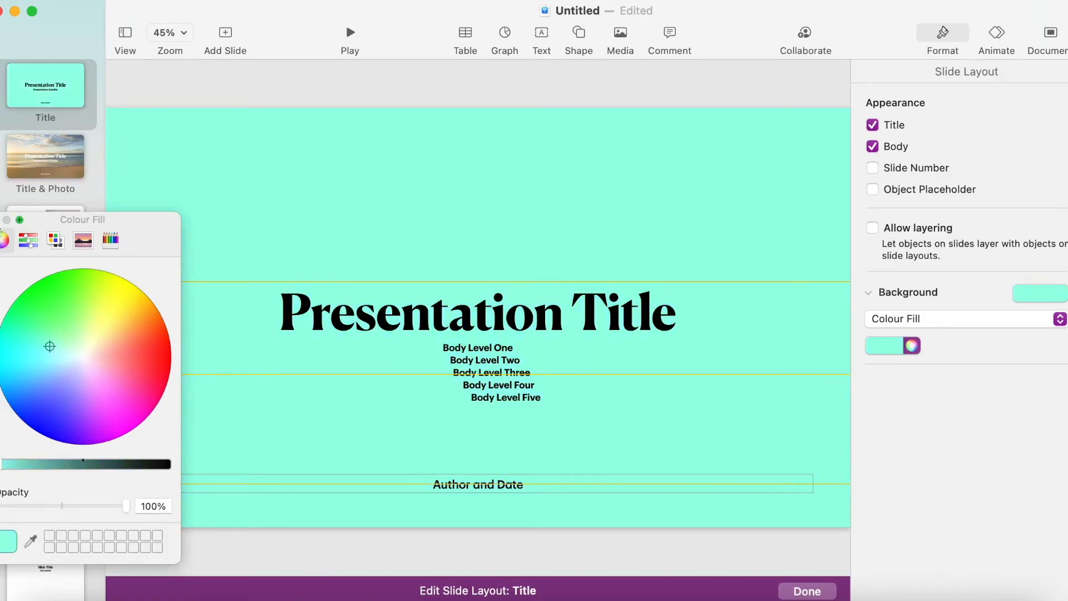
{"action": "left_click", "coordinate": [6, 219]}
Set the Title layout's background to the light yellow preset colour and finish editing the layout
{"action": "left_click", "coordinate": [895, 346]}
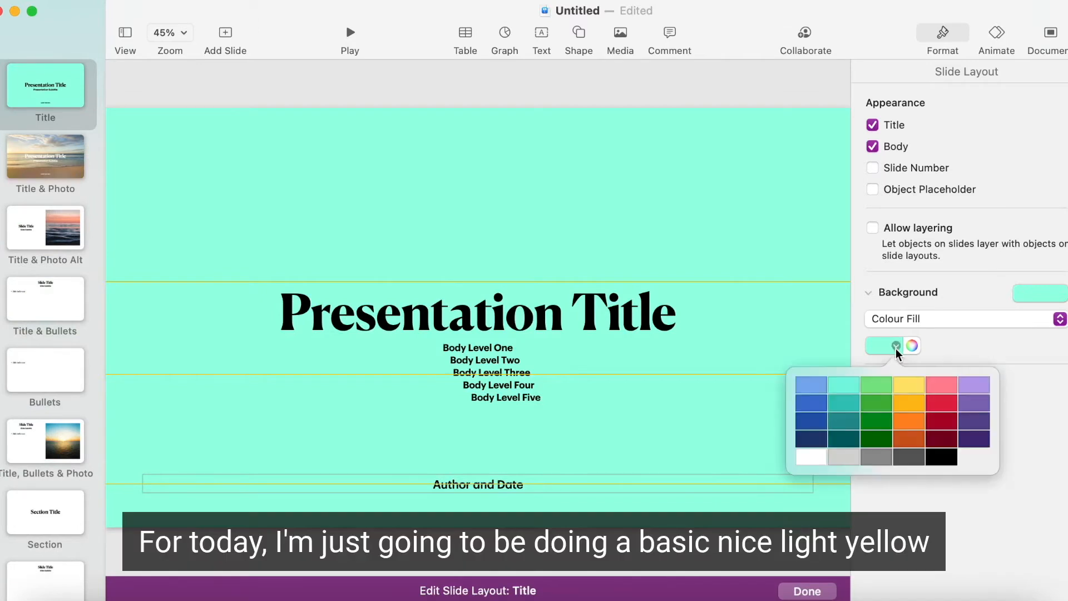
{"action": "left_click", "coordinate": [903, 385]}
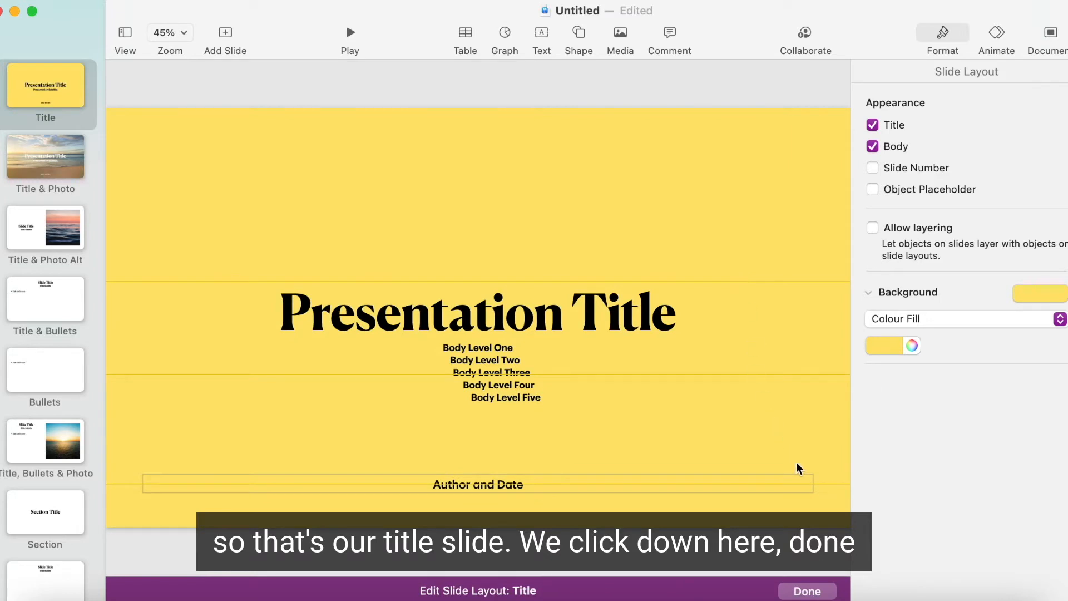
{"action": "left_click", "coordinate": [807, 590]}
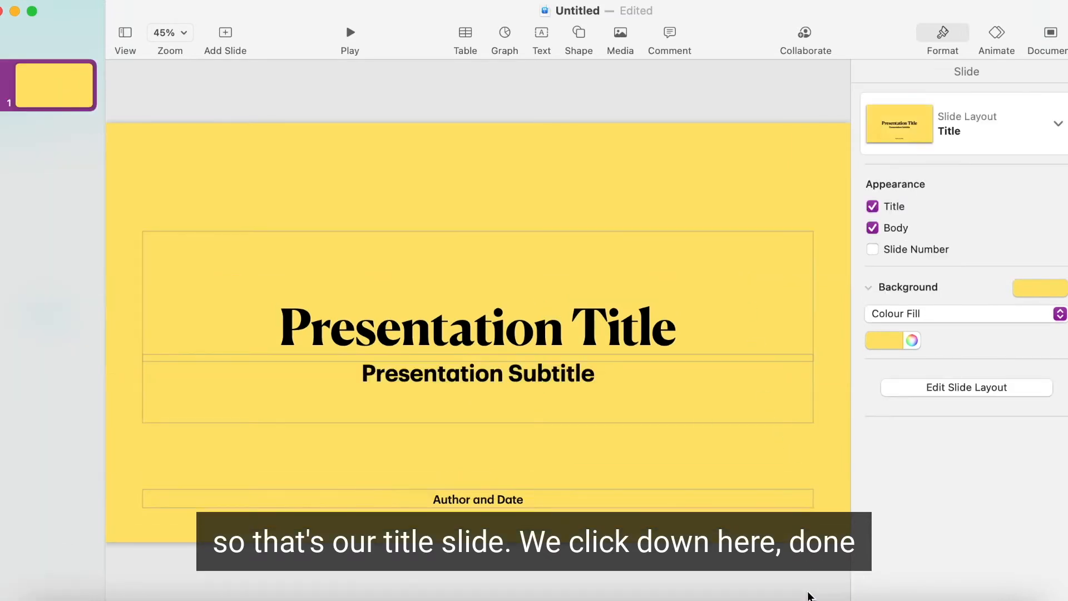
Add a new slide after the first slide and apply the yellow Title layout to it
{"action": "right_click", "coordinate": [55, 100]}
{"action": "left_click", "coordinate": [71, 115]}
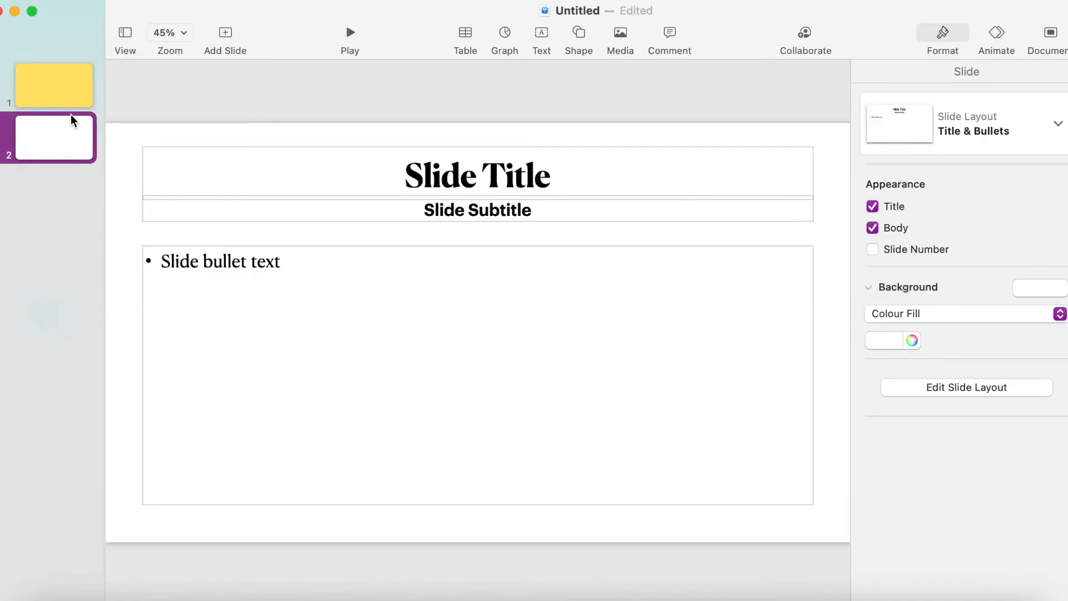
{"action": "left_click", "coordinate": [999, 117]}
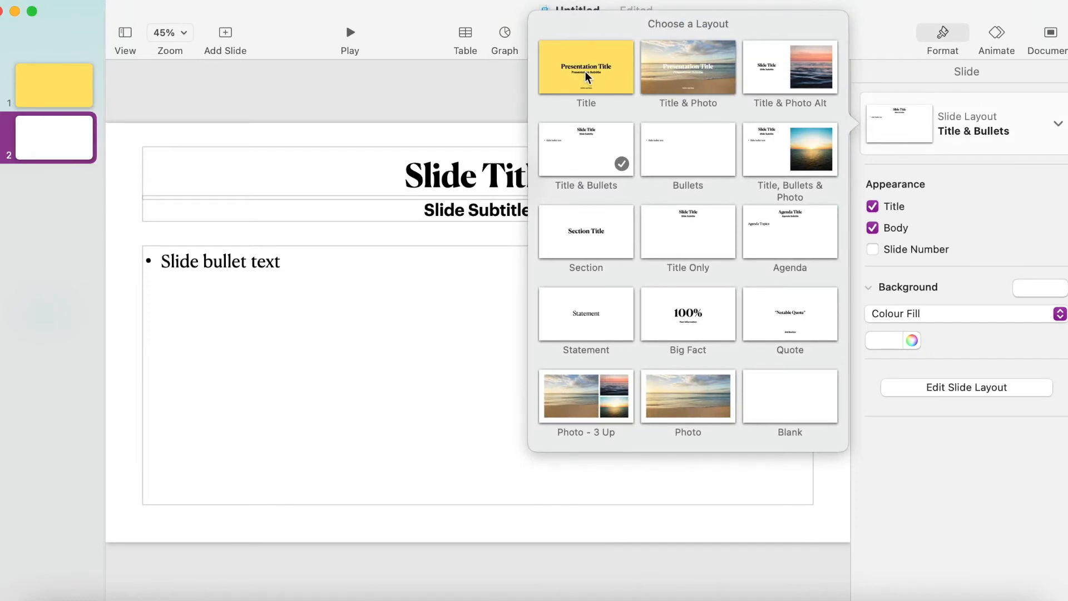
{"action": "left_click", "coordinate": [585, 71]}
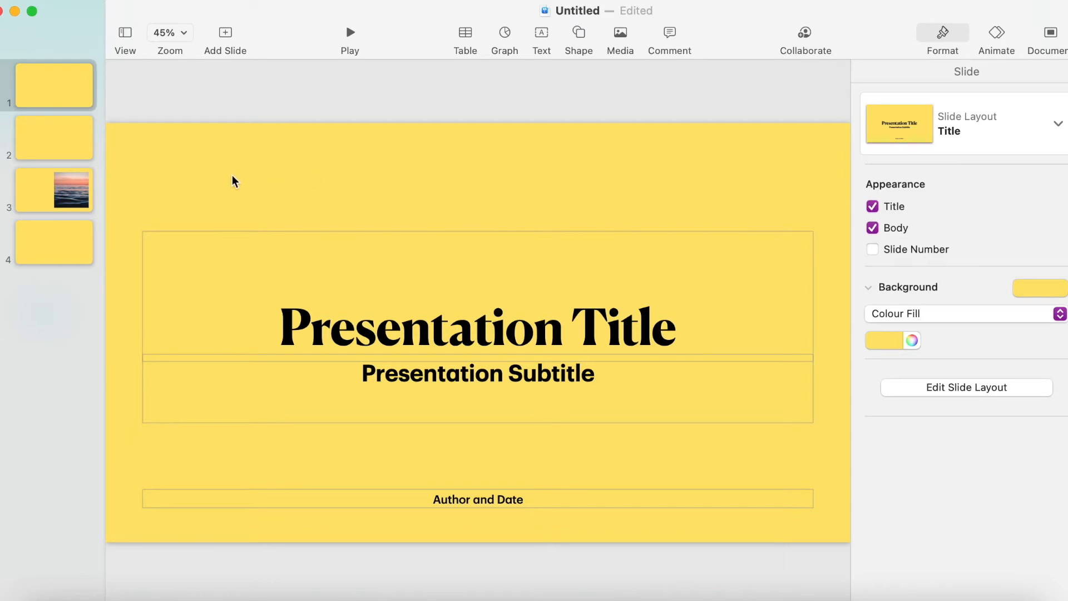
Edit the first slide's Title layout and insert university-of-the-sunshine-coast-usc-vector-logo.png from the Desktop
{"action": "left_click", "coordinate": [968, 389]}
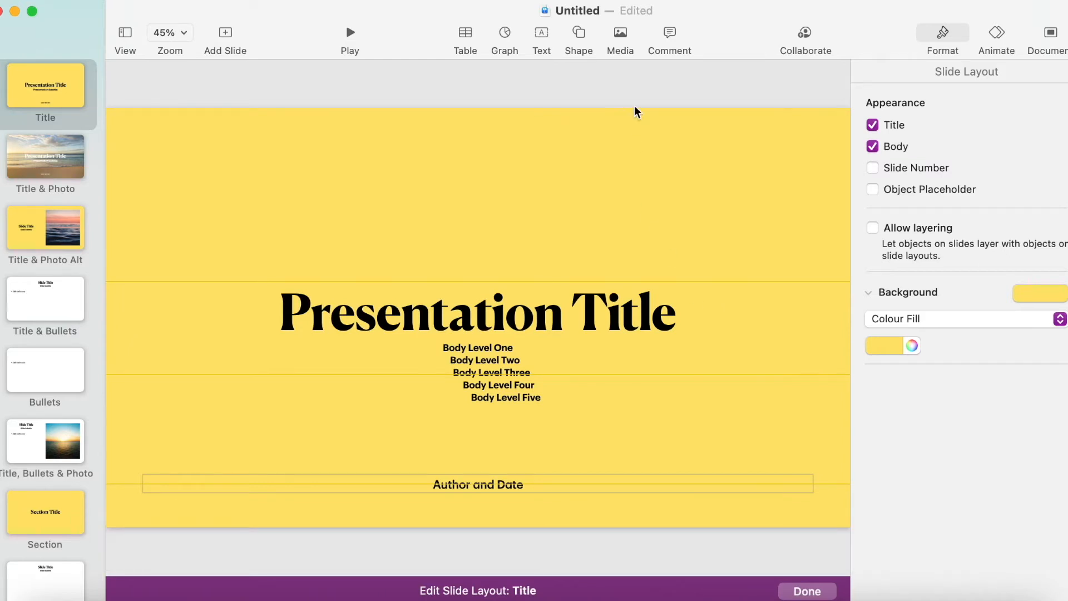
{"action": "left_click", "coordinate": [619, 34]}
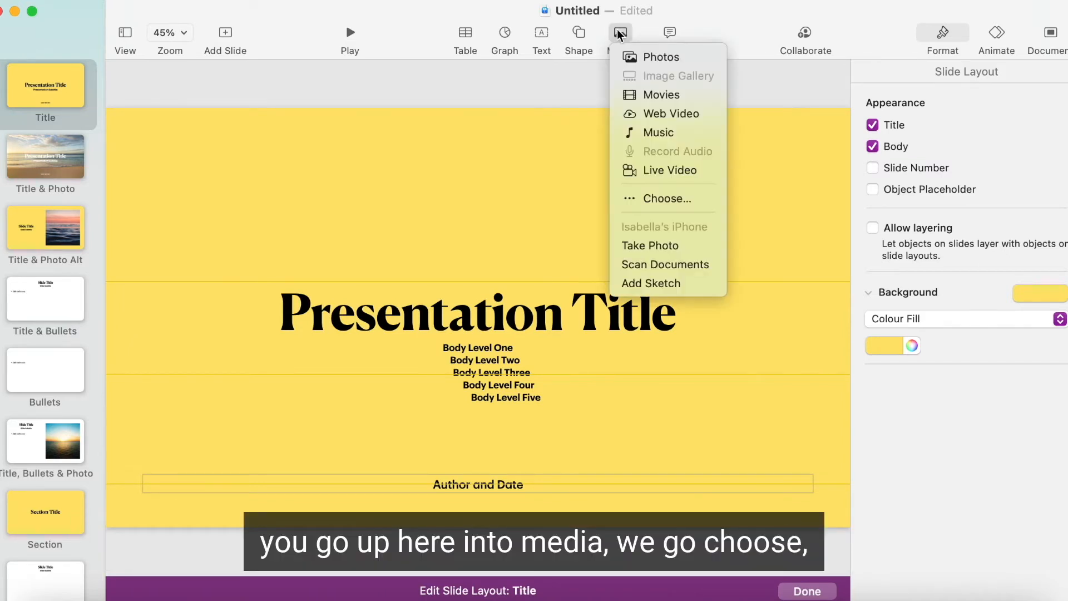
{"action": "left_click", "coordinate": [684, 204]}
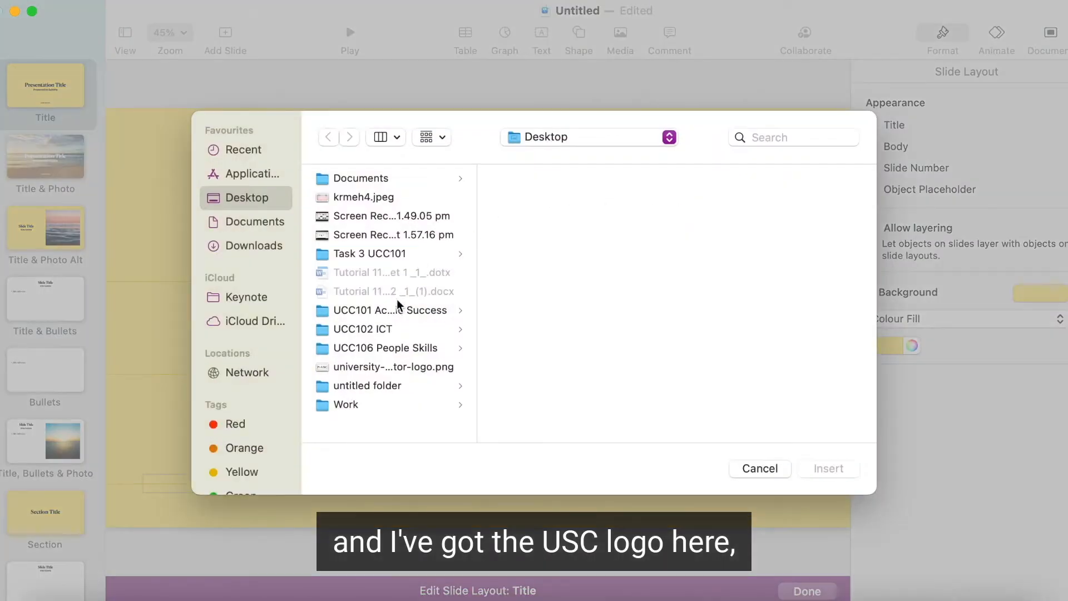
{"action": "left_click", "coordinate": [373, 366]}
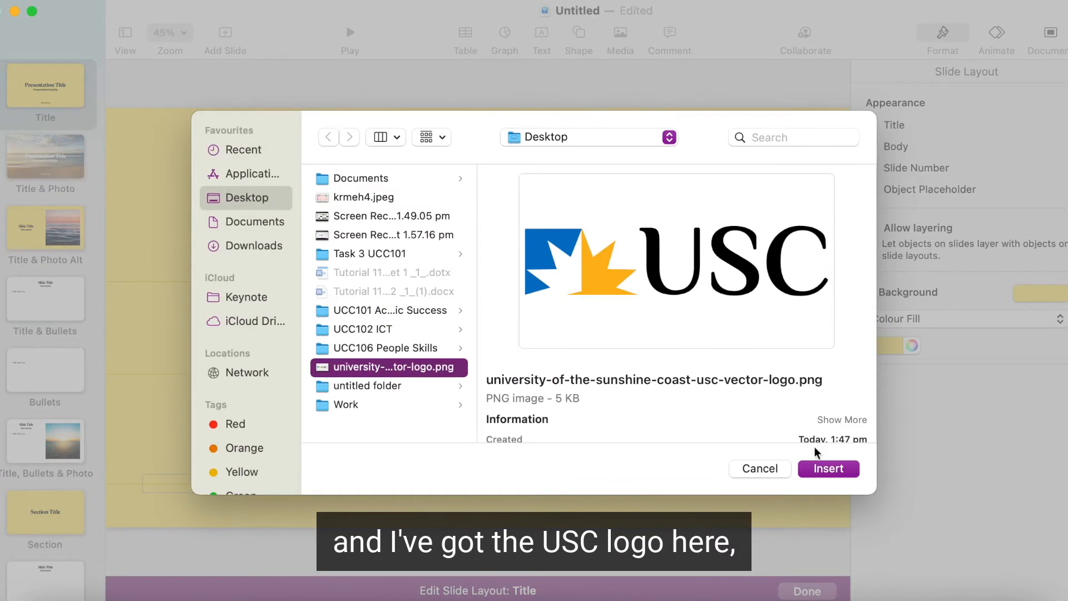
{"action": "left_click", "coordinate": [827, 469]}
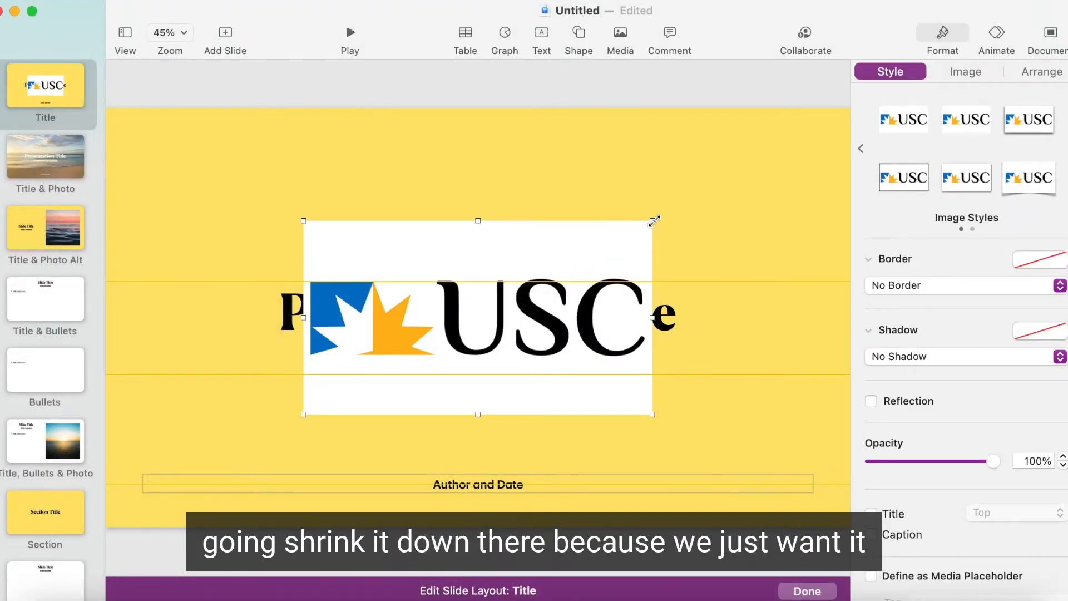
Shrink the USC logo, place it in the Title layout's upper-left corner, and finish editing the layout
{"action": "left_click_drag", "start_coordinate": [652, 220], "coordinate": [159, 145]}
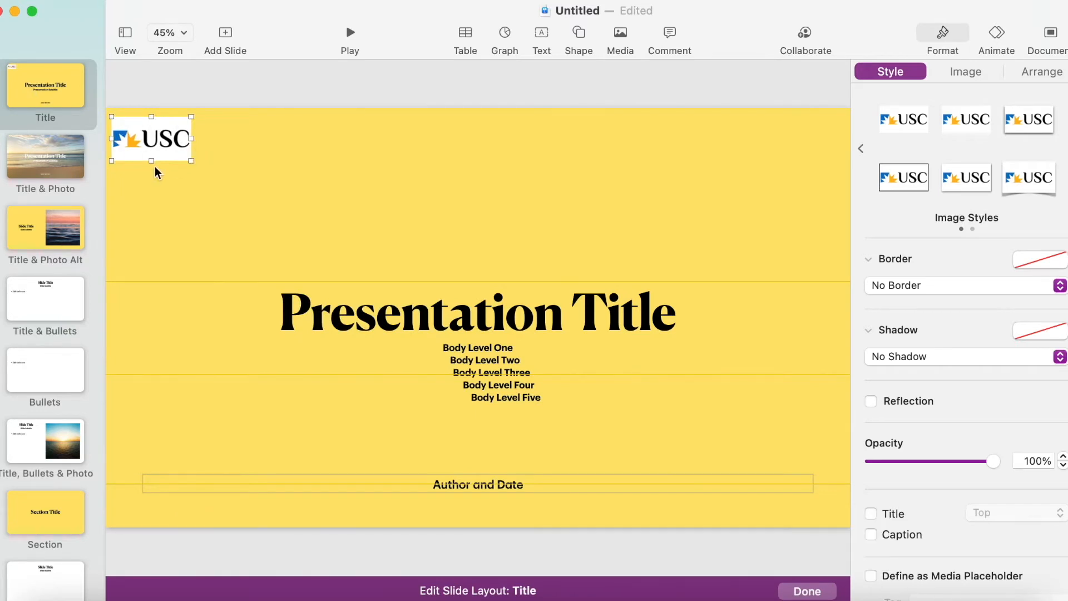
{"action": "left_click", "coordinate": [292, 141]}
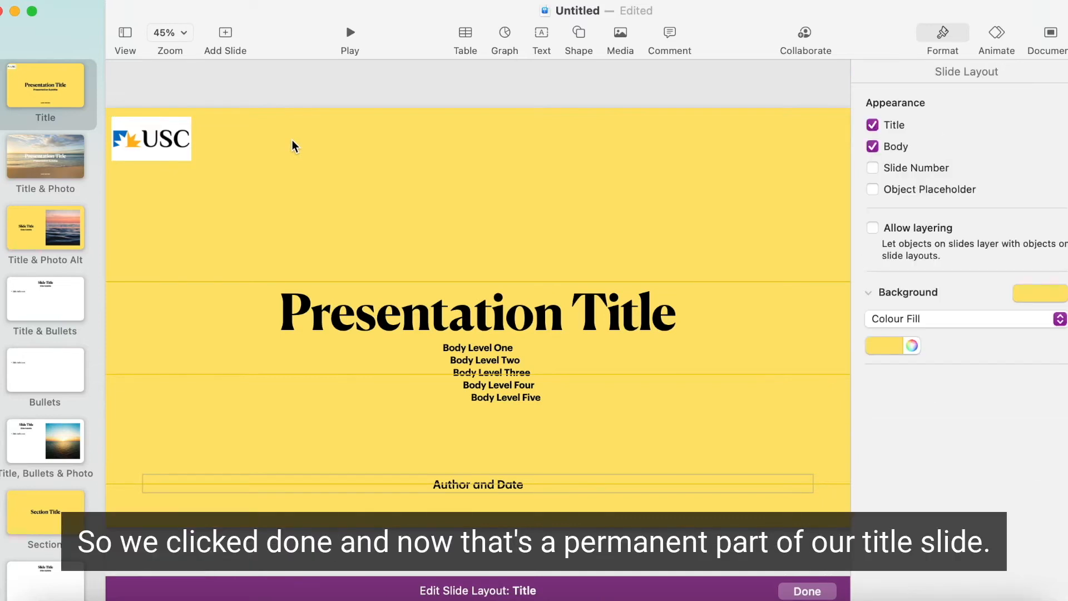
{"action": "left_click", "coordinate": [806, 591]}
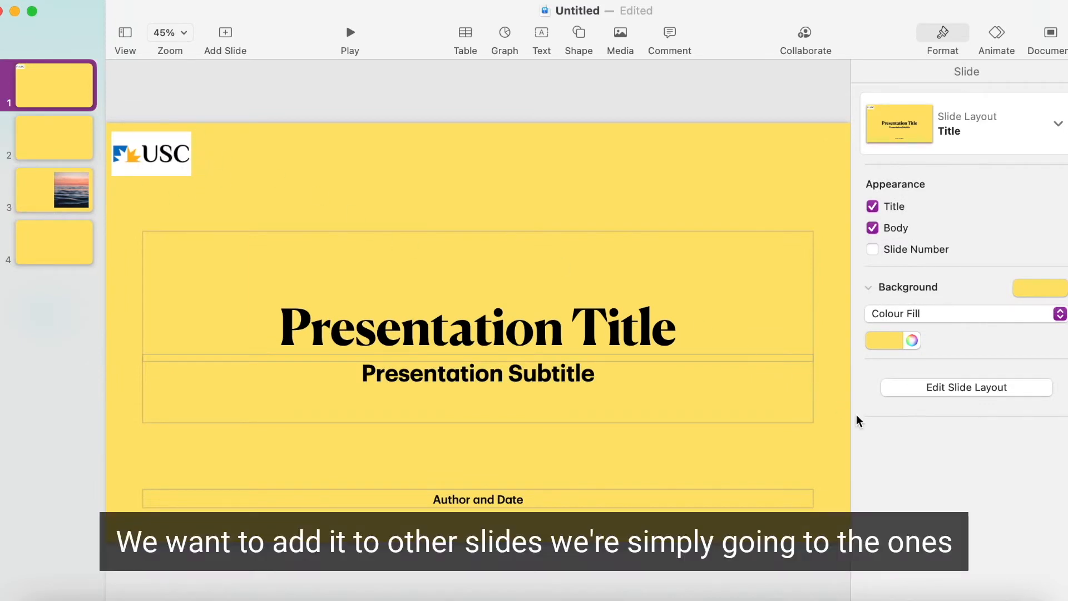
Open the Title & Photo Alt slide layout for editing
{"action": "left_click", "coordinate": [899, 388]}
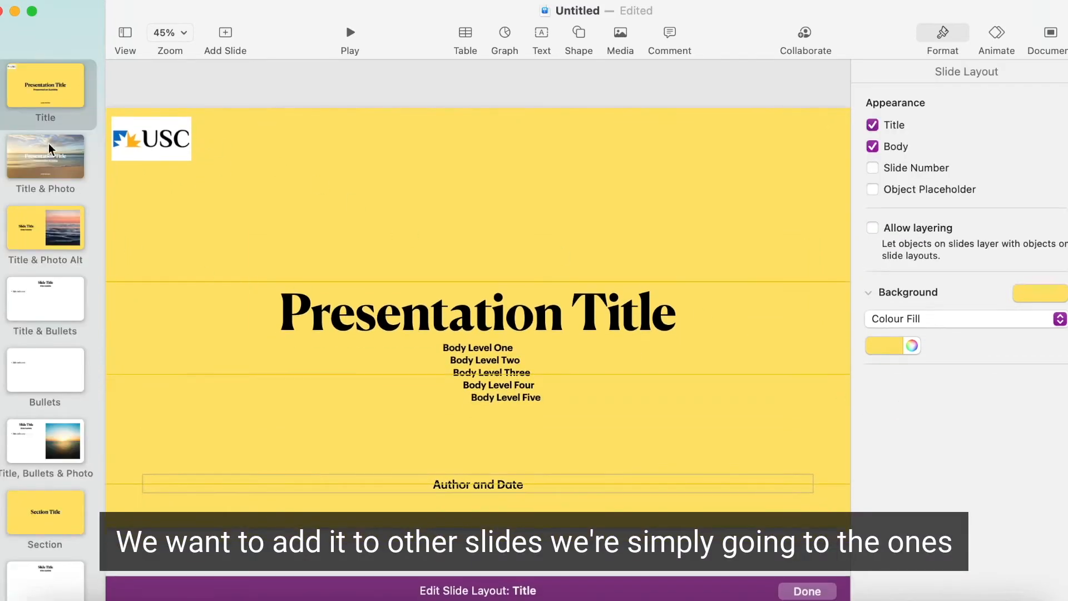
{"action": "left_click", "coordinate": [49, 220]}
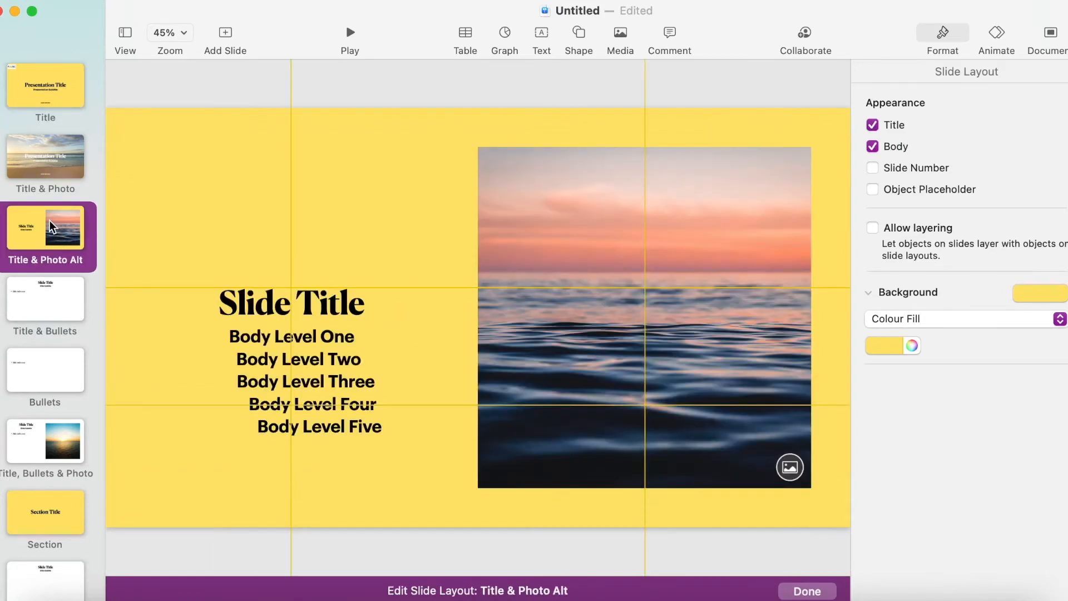